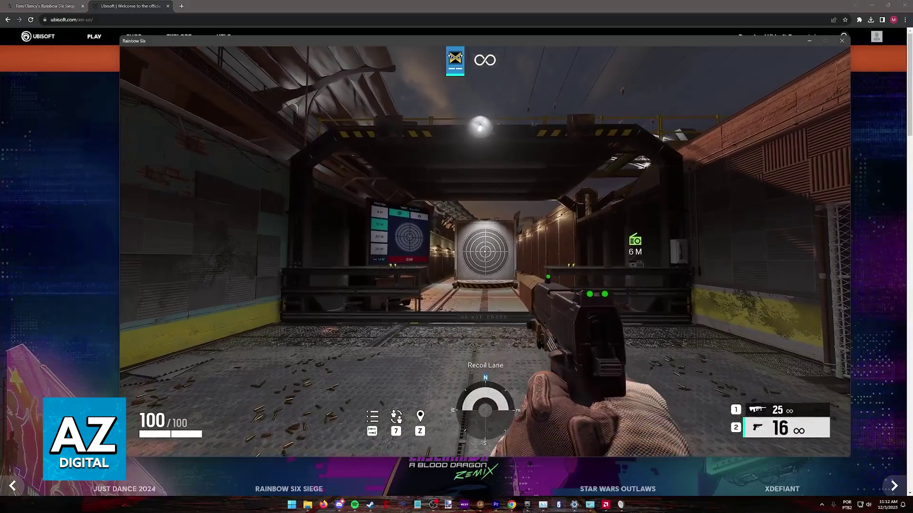
Select Microfone (fifine Microphone) as the audio input device in the game's audio options, review the voice chat settings, and leave the options
click(718, 110)
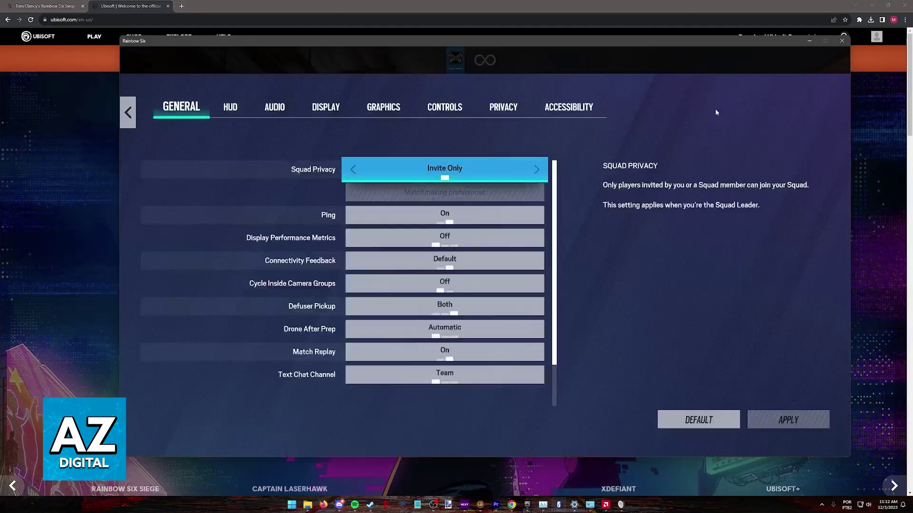
click(275, 109)
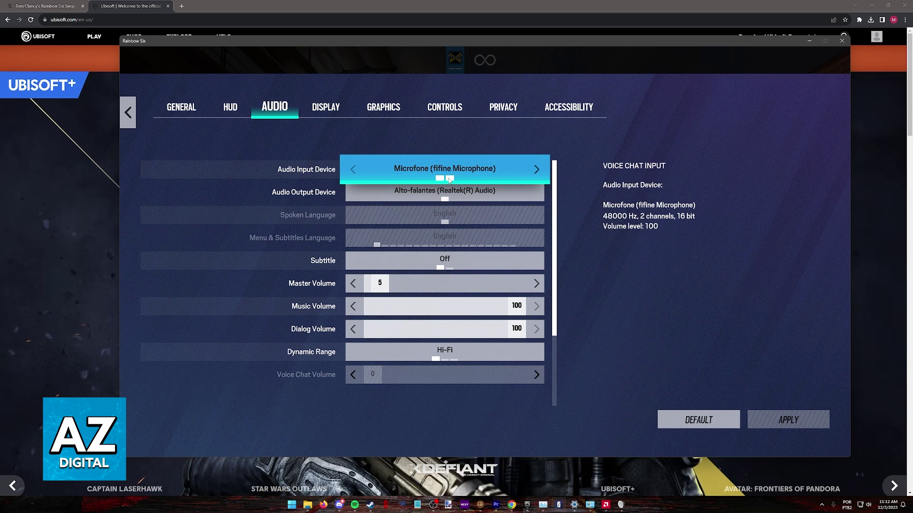
click(449, 178)
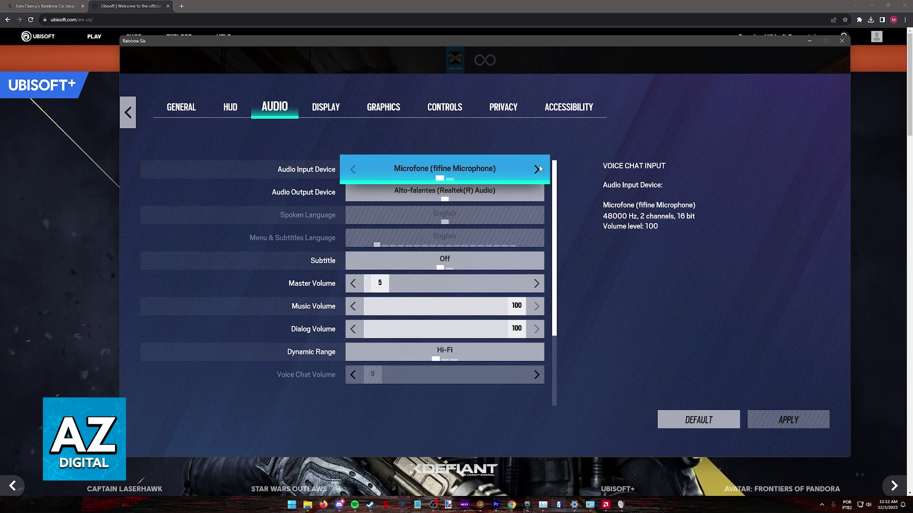
click(356, 172)
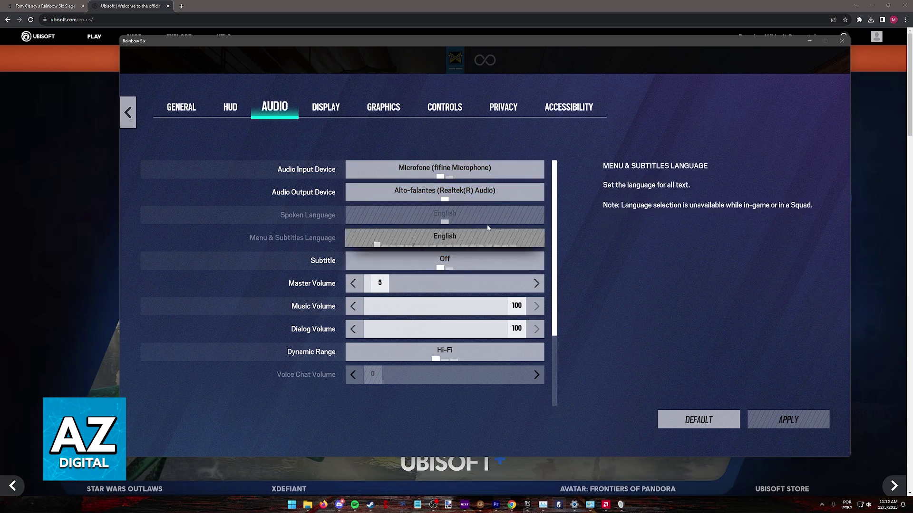
scroll(479, 249, down, 4)
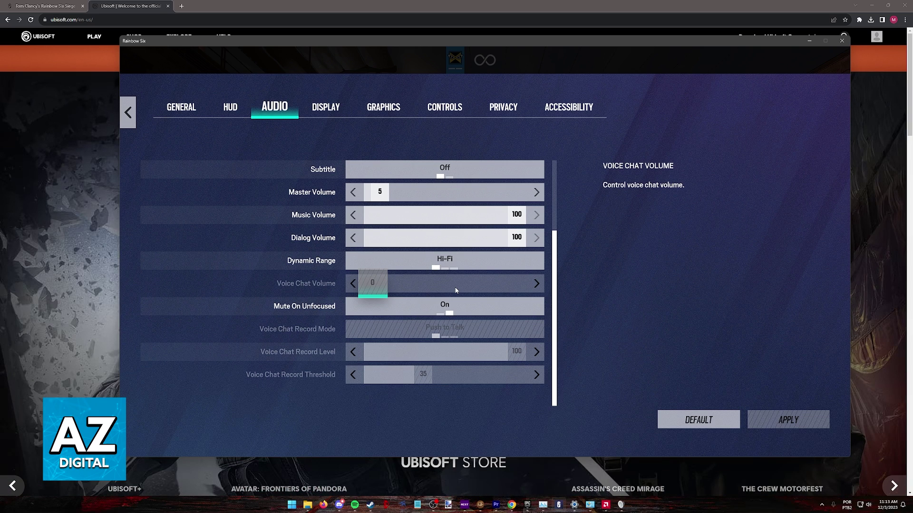
key(Escape)
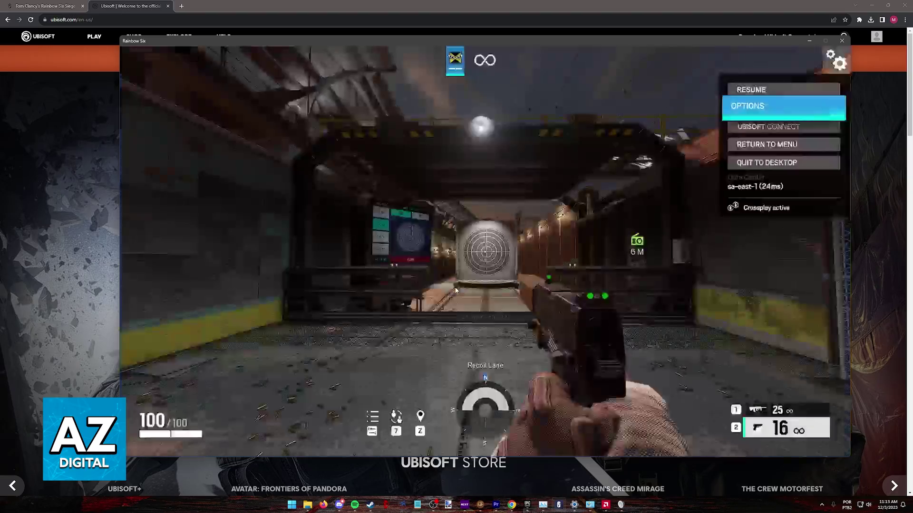
key(Escape)
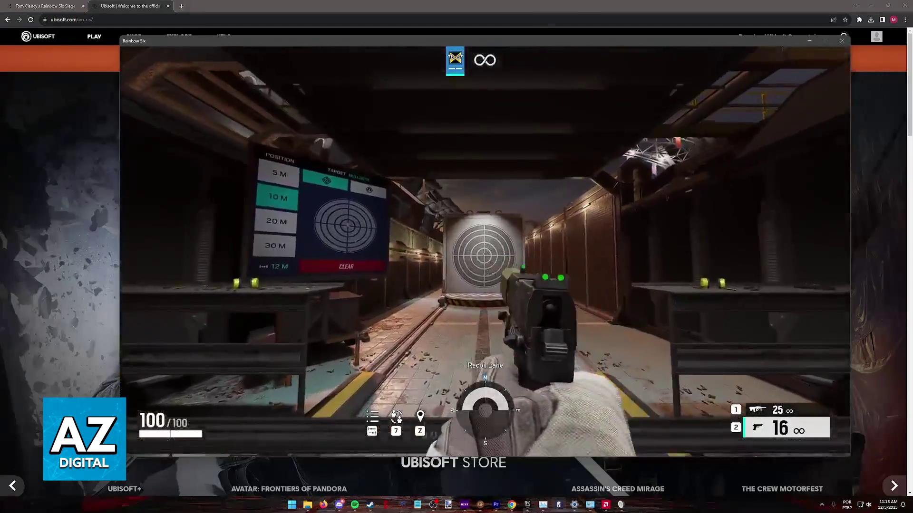
click(485, 252)
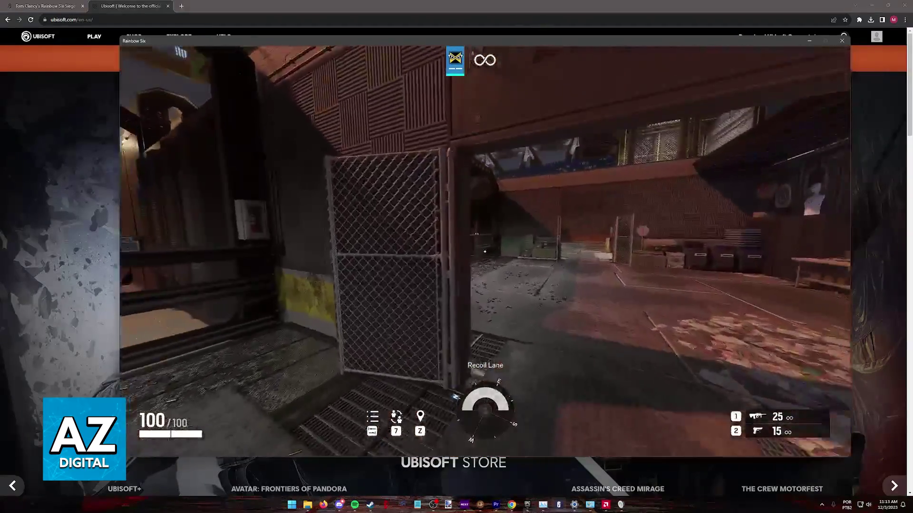
key(1)
Reopen the game's audio options and review the audio device, volume and voice chat settings
key(Escape)
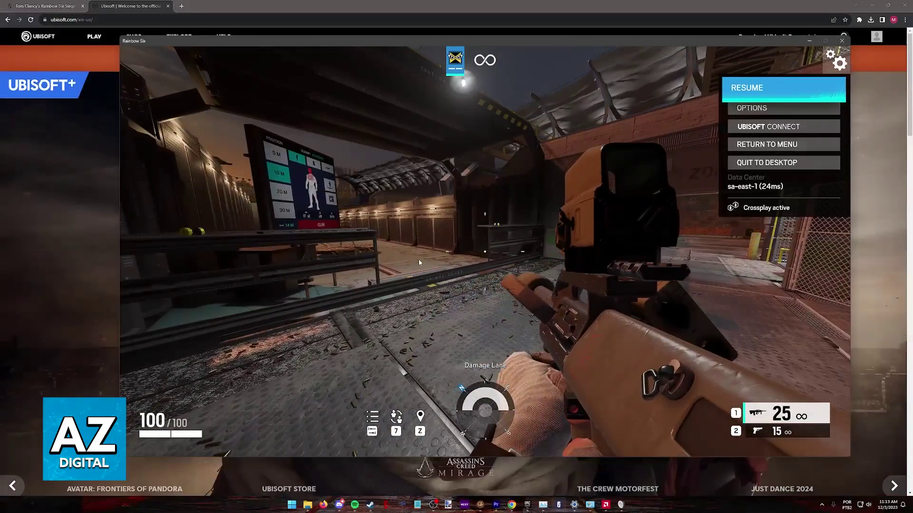
click(728, 108)
scroll(380, 326, down, 2)
click(268, 106)
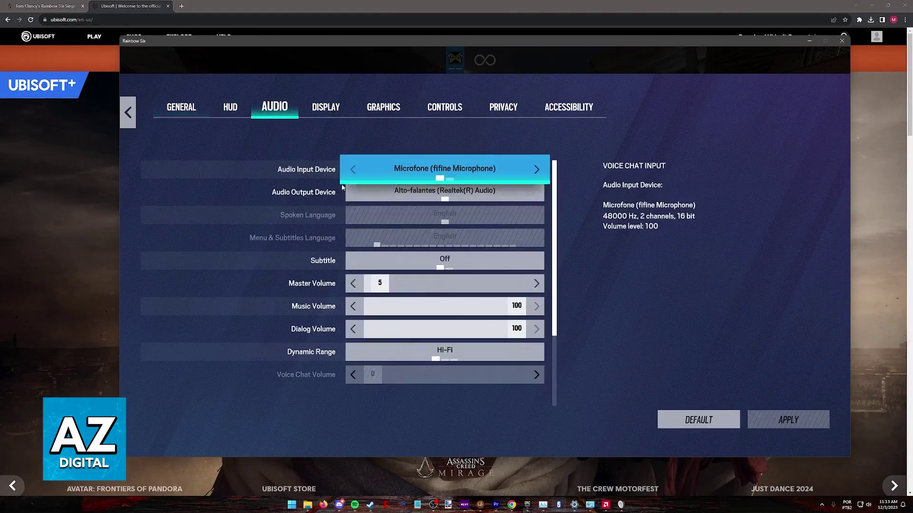
scroll(391, 288, down, 2)
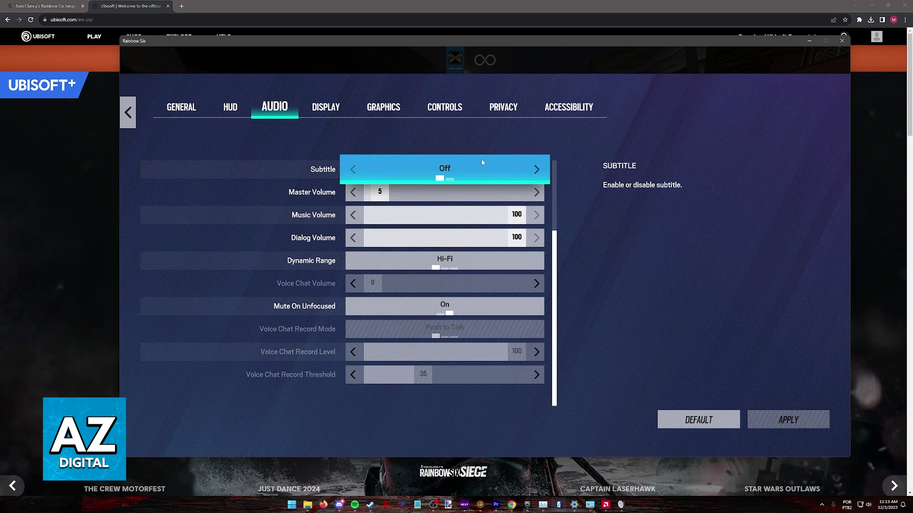
Check the chat preferences in the accessibility options, and return to the voice chat settings in the audio options
click(542, 116)
scroll(428, 260, down, 2)
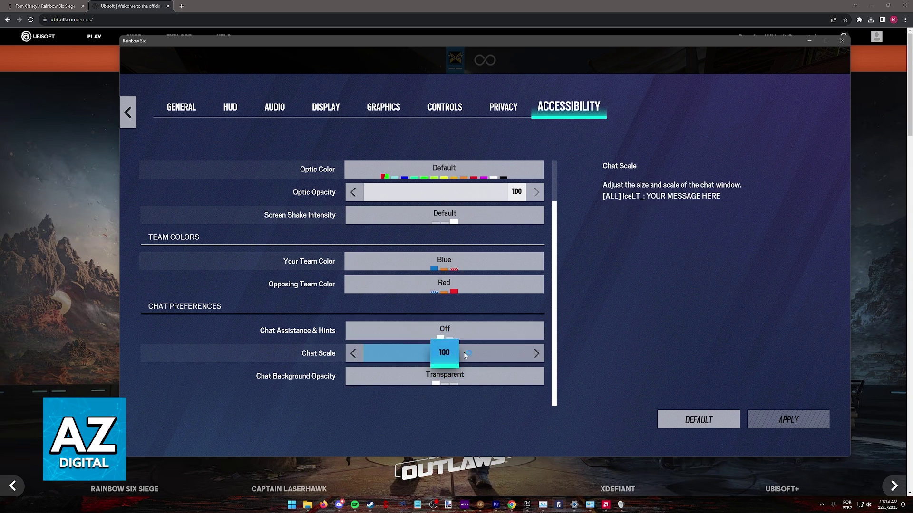
click(275, 107)
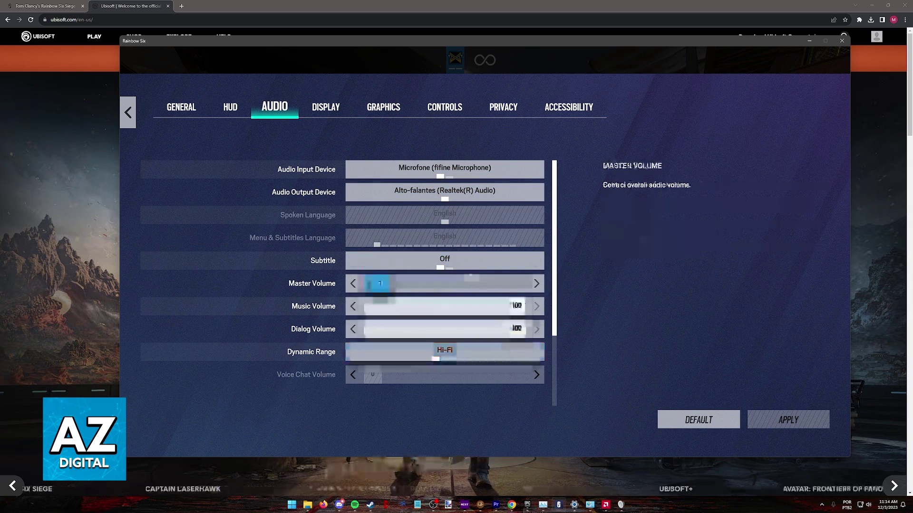
scroll(466, 340, down, 2)
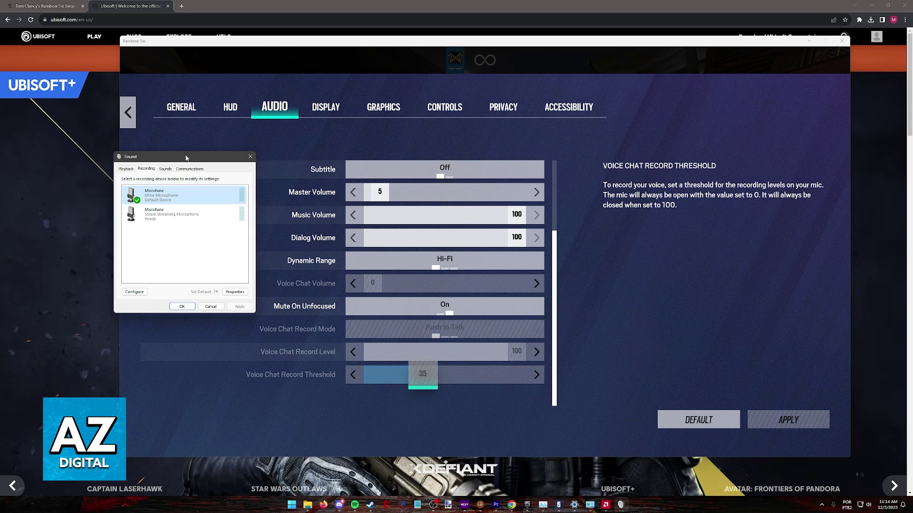
Minimise the Control Panel window, move the Windows Sound dialog over the game, and show its recording devices
drag(185, 157, 106, 158)
mouse_move(594, 500)
mouse_down()
mouse_move(602, 491)
mouse_move(591, 503)
mouse_up()
click(590, 468)
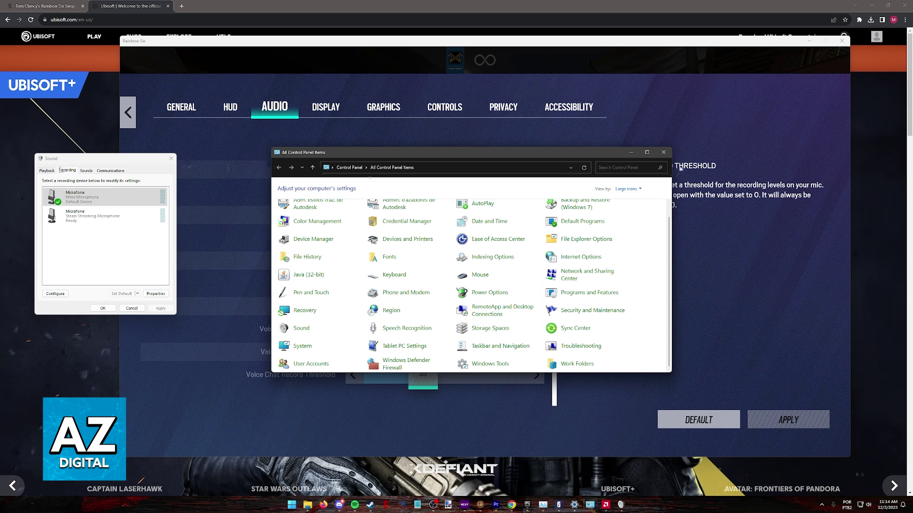
click(631, 153)
drag(109, 160, 441, 185)
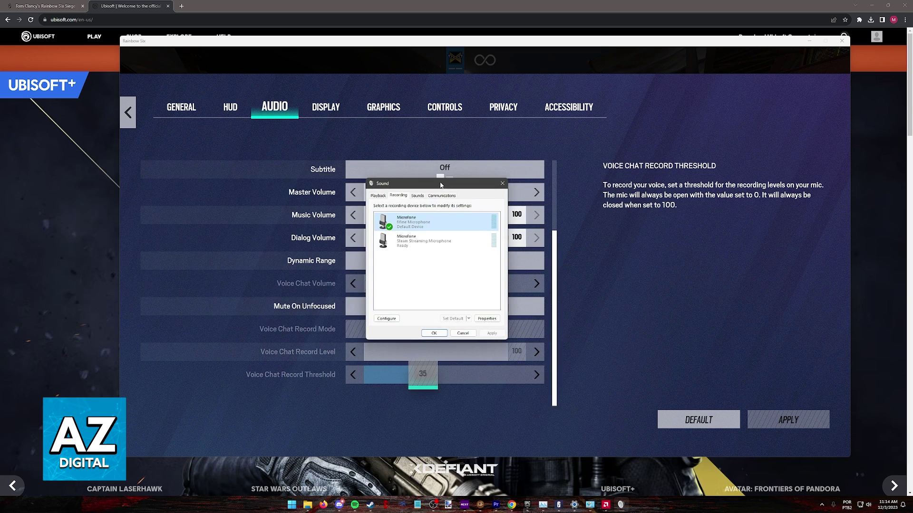
click(399, 198)
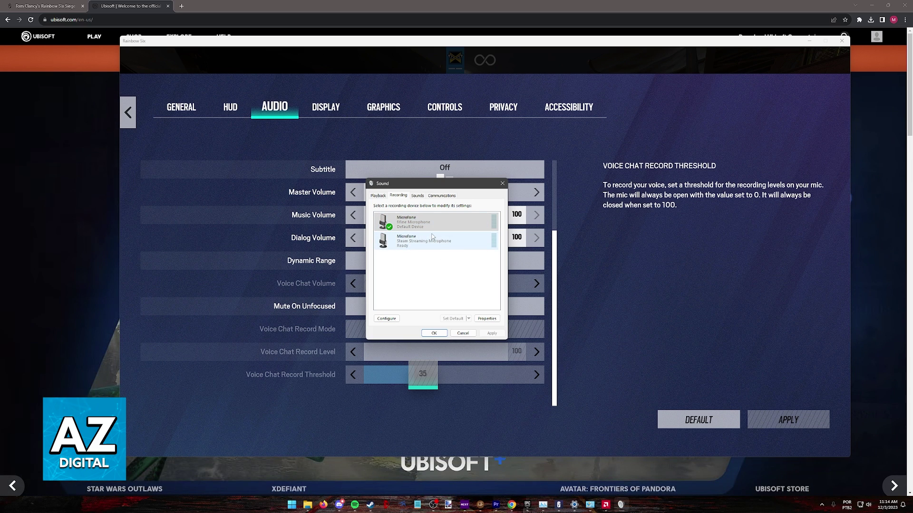
Show the disabled and disconnected devices in the Sound dialog's recording device list
right_click(444, 257)
right_click(436, 243)
right_click(384, 259)
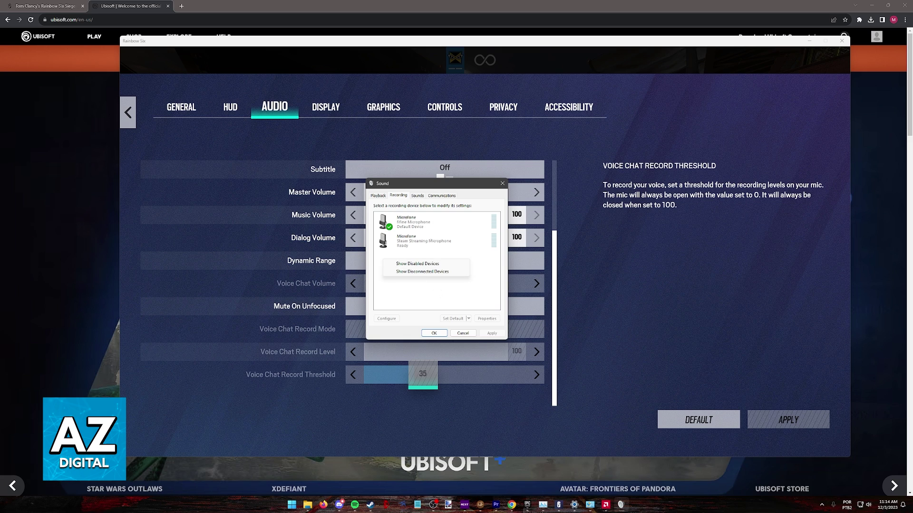
click(420, 223)
right_click(420, 228)
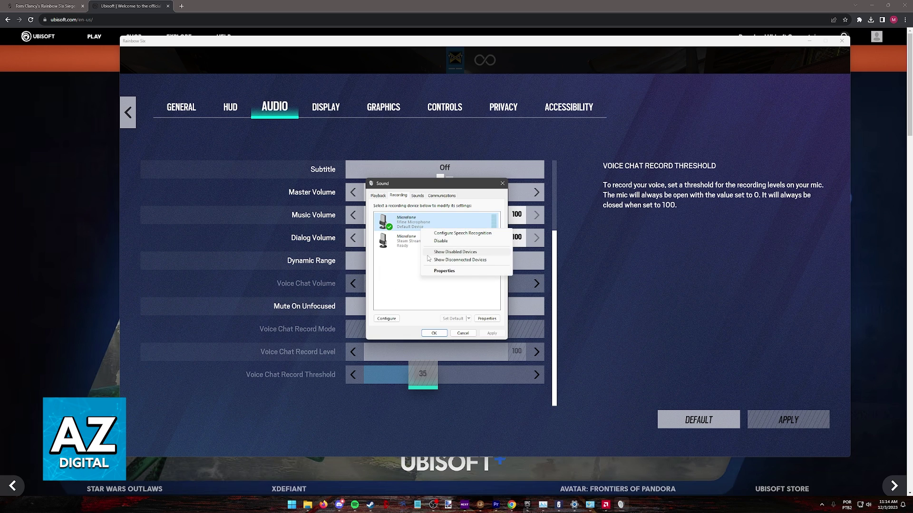
click(454, 253)
right_click(457, 250)
click(468, 293)
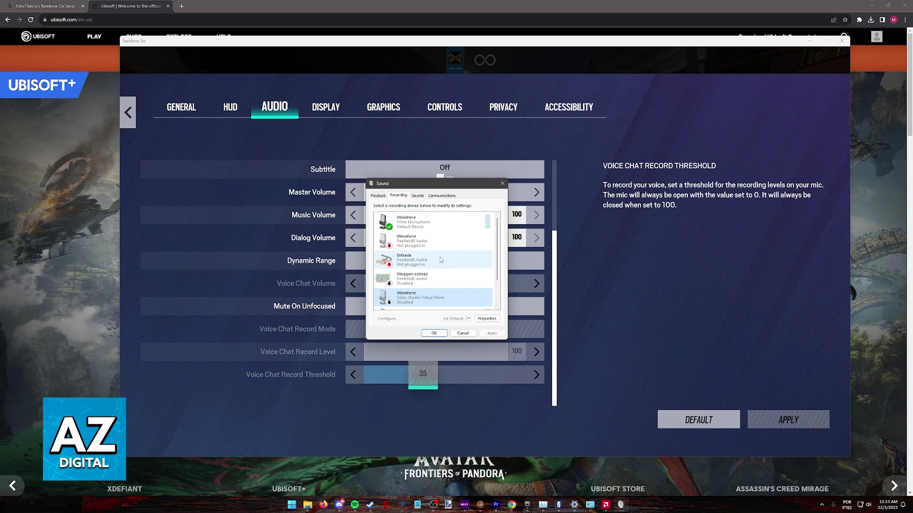
Try to enable the Sonic Studio Virtual Mixer microphone in the recording device list
scroll(440, 260, down, 3)
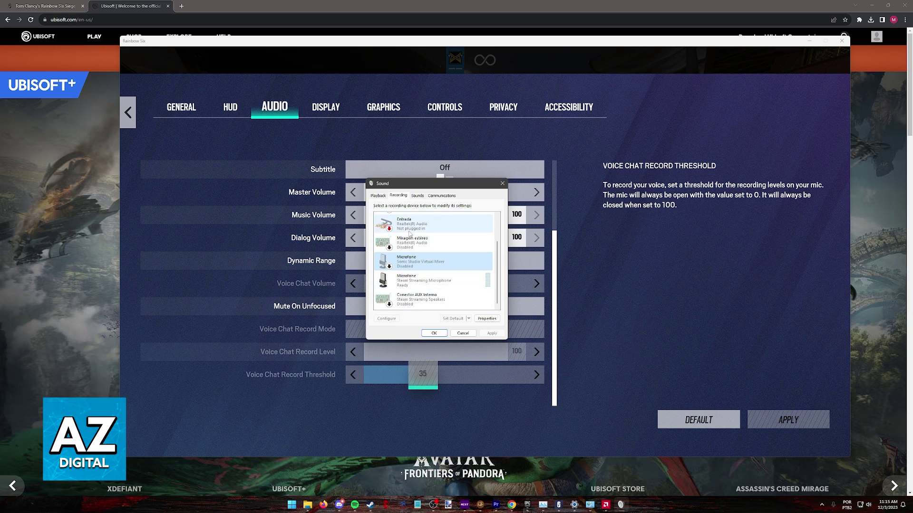
right_click(448, 263)
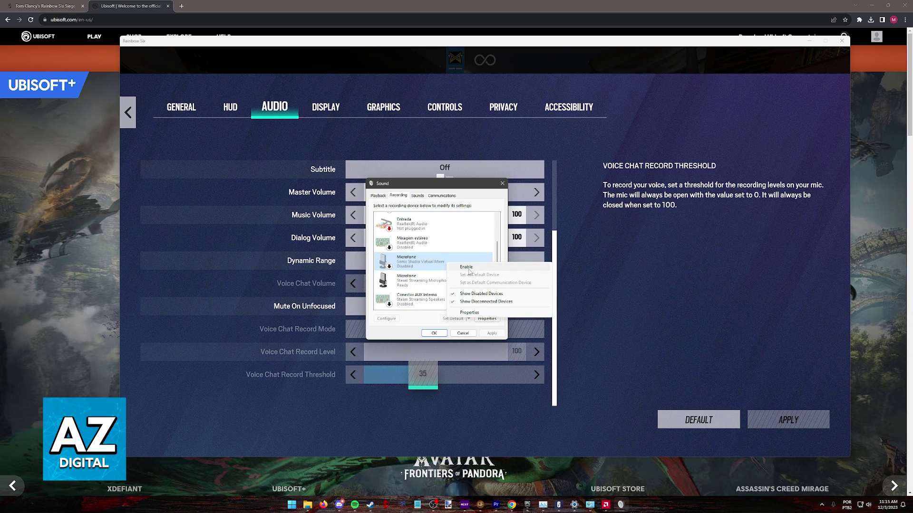
click(469, 269)
Examine the listen, level and advanced settings in the default fifine microphone's properties, and close them without changes
scroll(427, 238, up, 3)
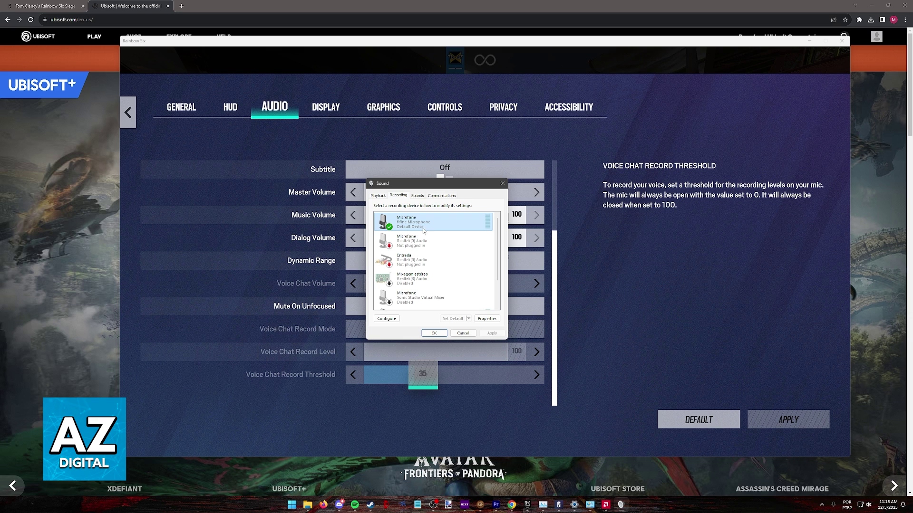
right_click(440, 227)
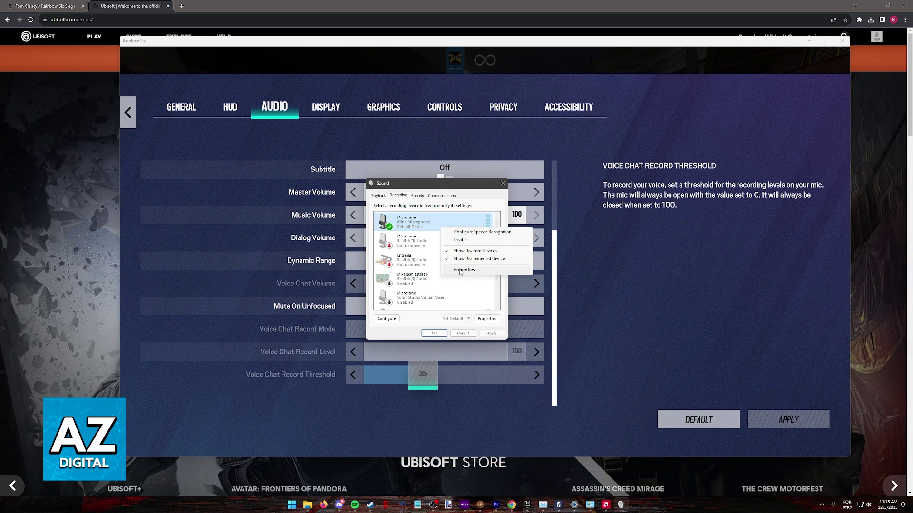
click(460, 270)
click(405, 222)
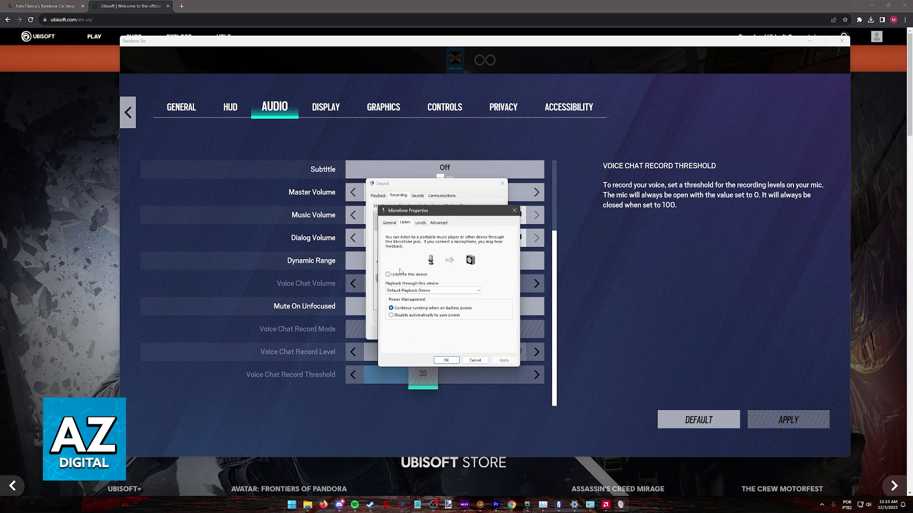
click(420, 223)
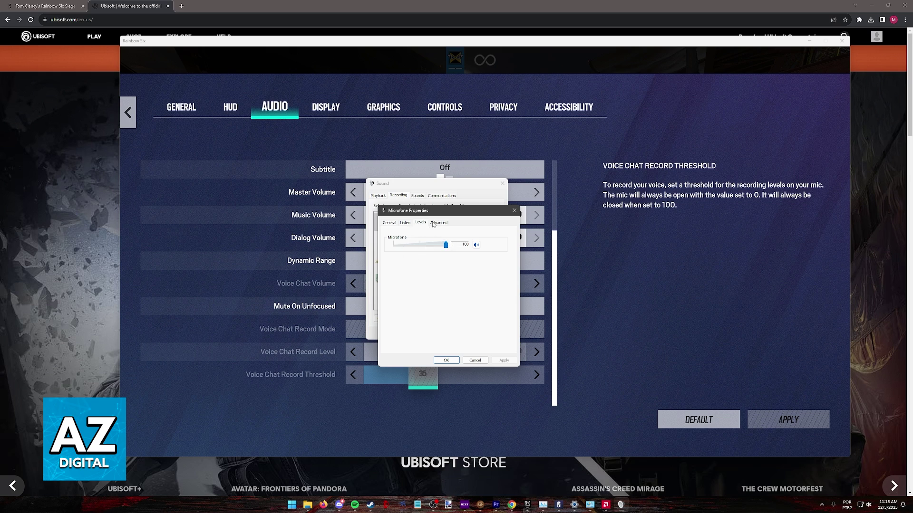
click(433, 225)
click(514, 210)
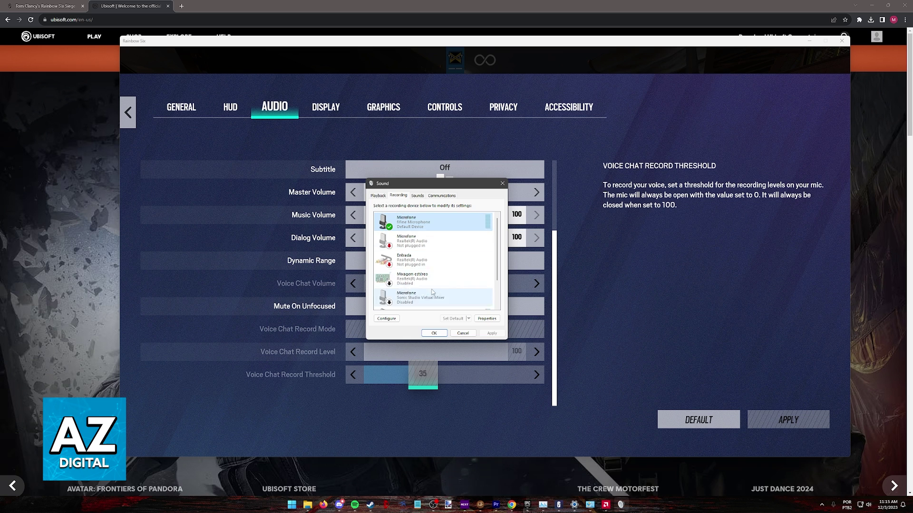
Close the Sound dialog, leave the audio options, and resume the game
scroll(415, 291, down, 1)
click(503, 184)
scroll(558, 166, up, 4)
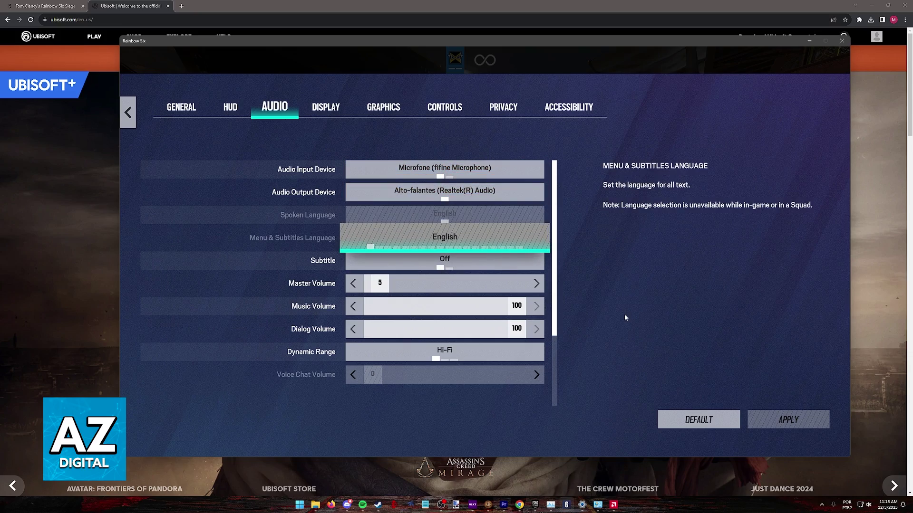
key(Escape)
key(Escape)
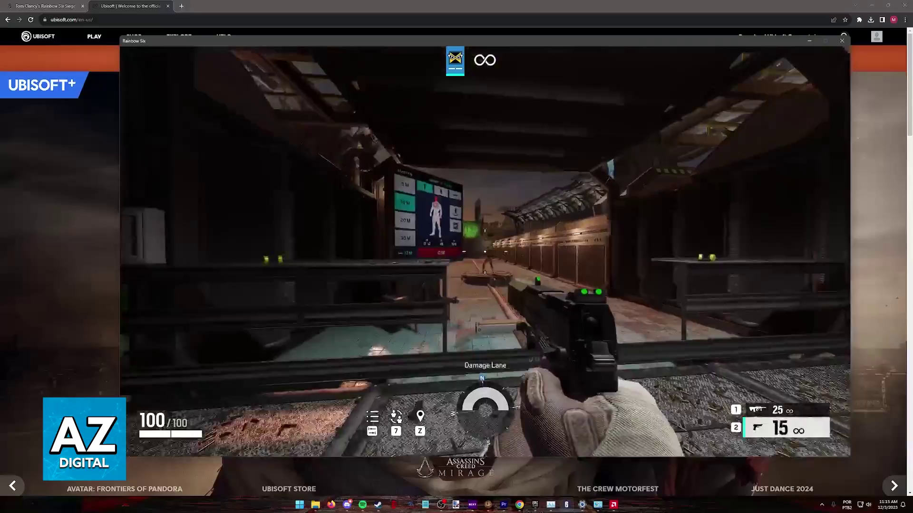
click(485, 251)
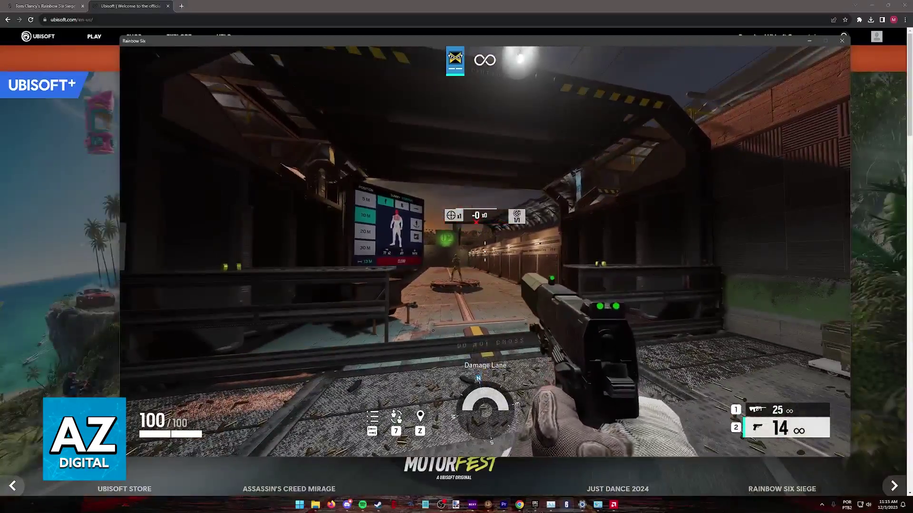
key(w)
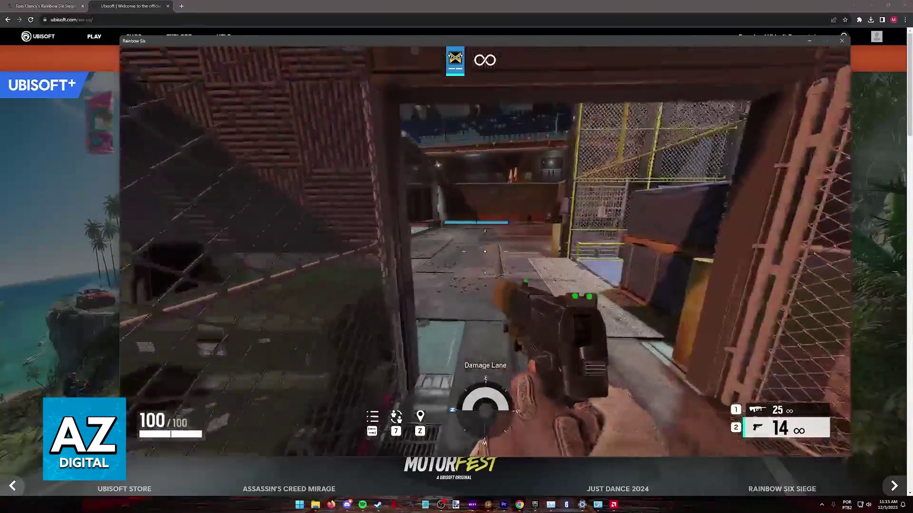
key(1)
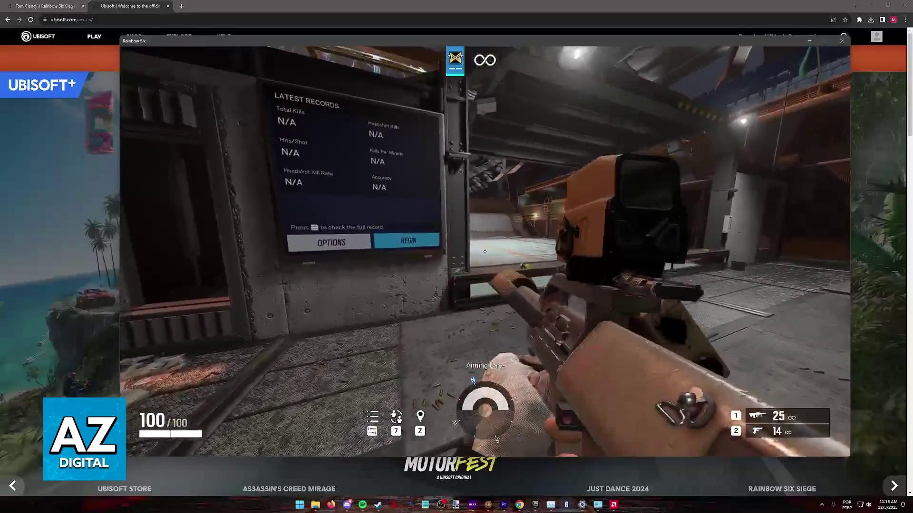
key(2)
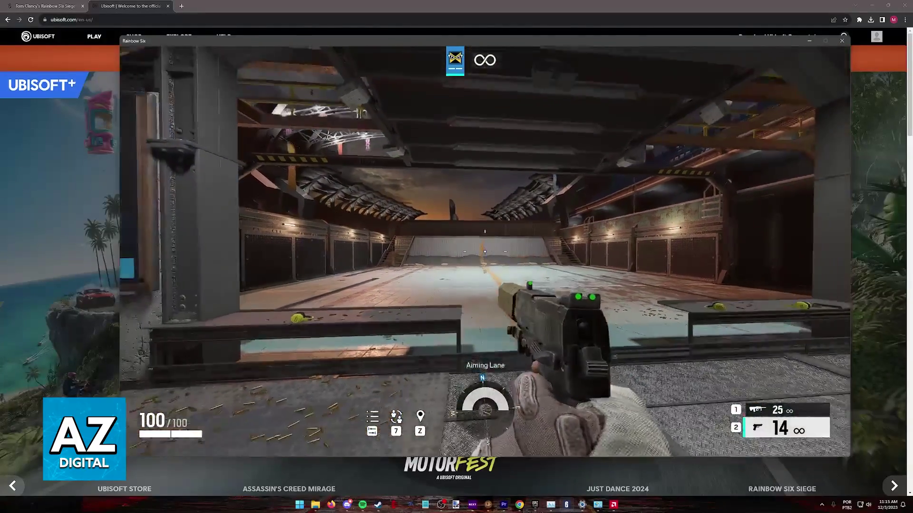
key(s)
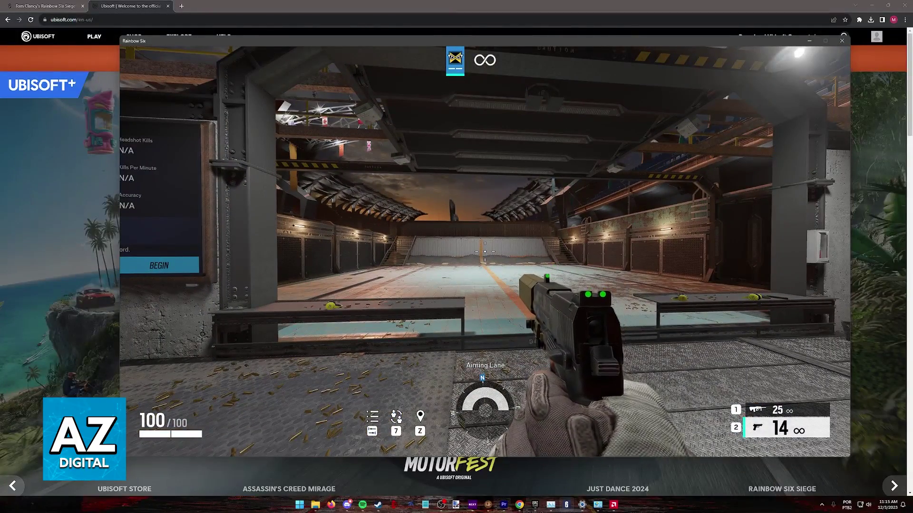